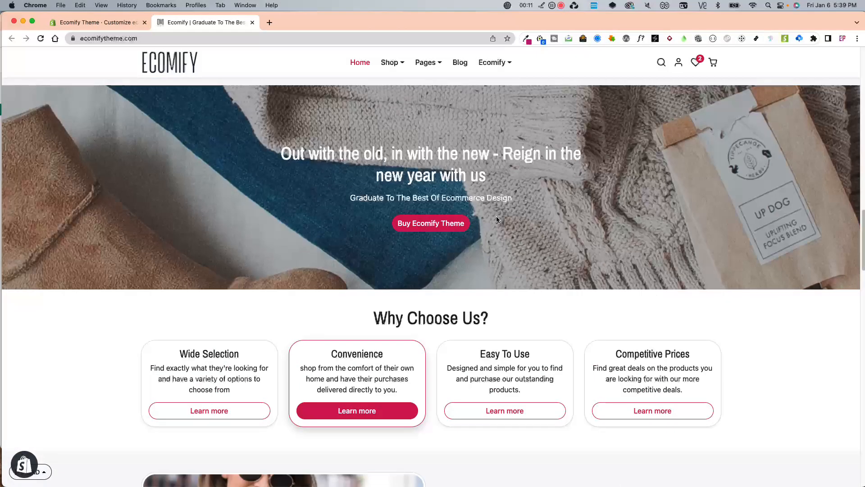
Step: Switch to the Shopify theme editor, leave it discarding the unsaved changes, and reopen customization of the ecomify-v1.0.0 theme
click(95, 22)
click(14, 59)
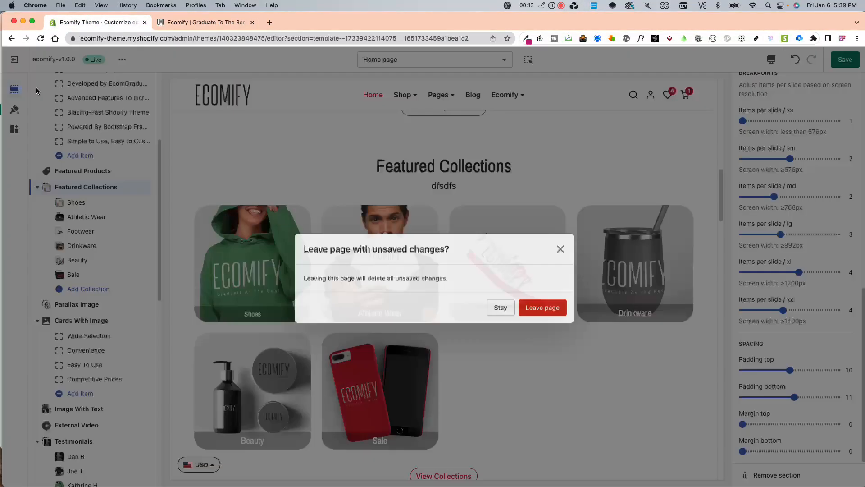
click(535, 295)
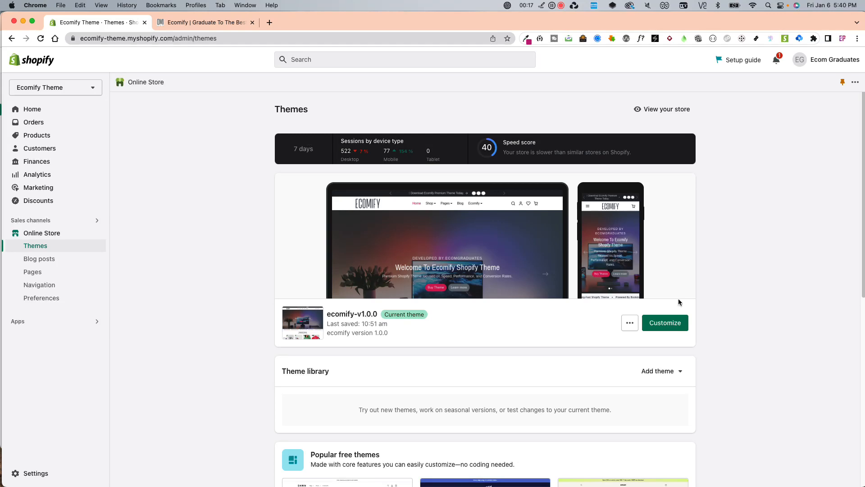
click(666, 323)
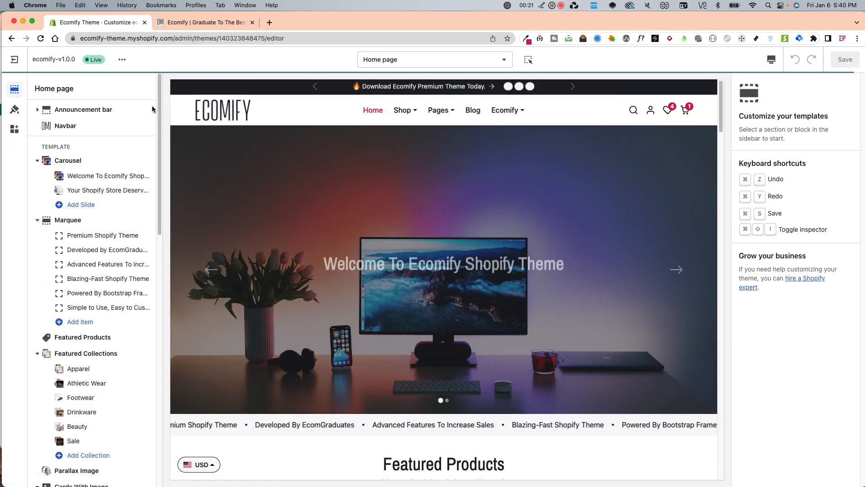
Step: Open the Parallax Image section's settings, then hide the section and show it again
drag(159, 135, 162, 264)
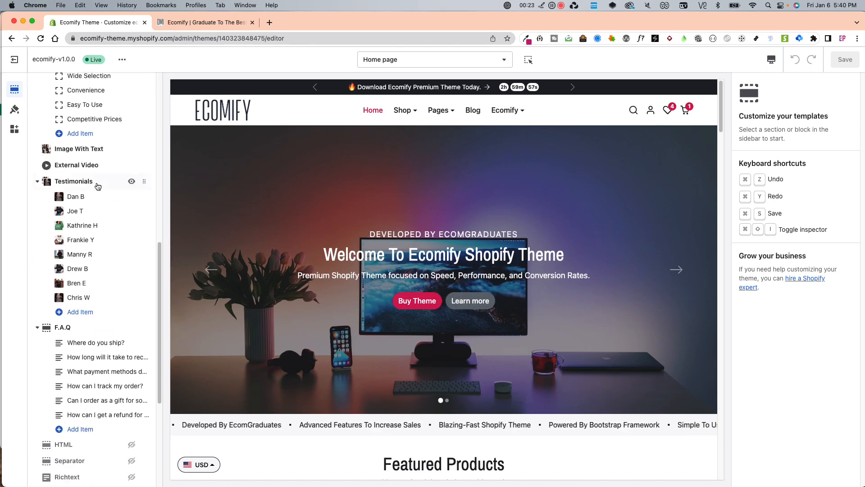
scroll(99, 180, up, 3)
click(83, 186)
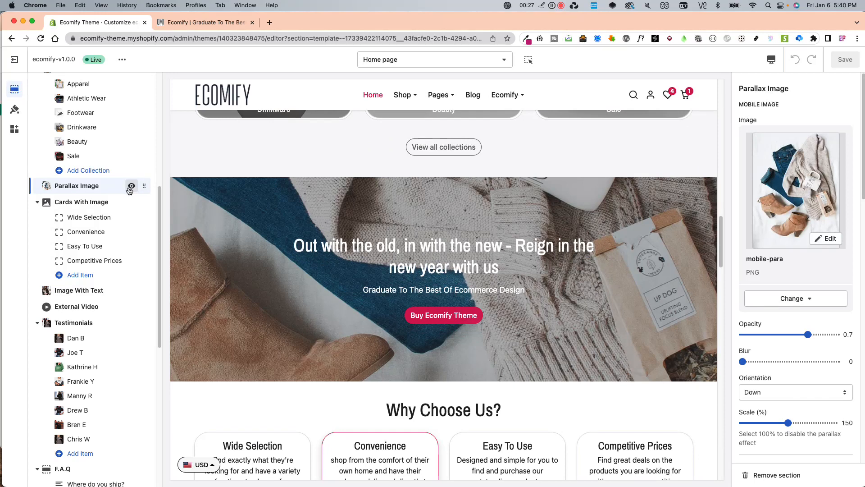
click(131, 186)
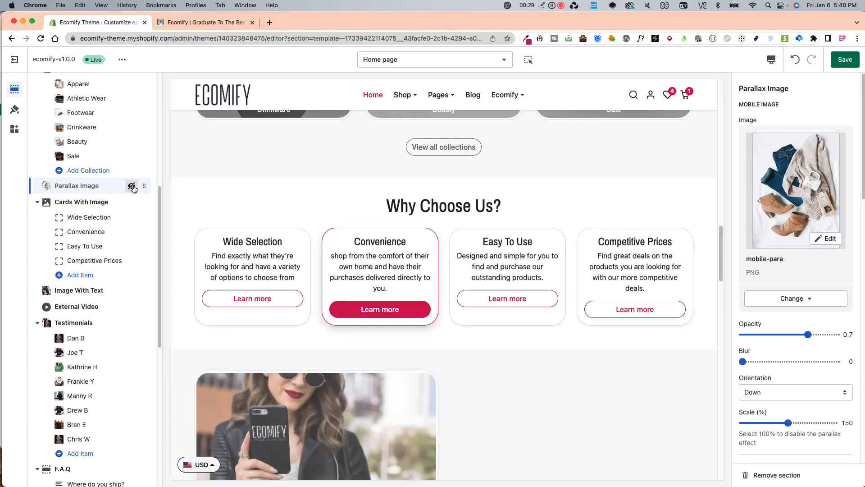
click(131, 186)
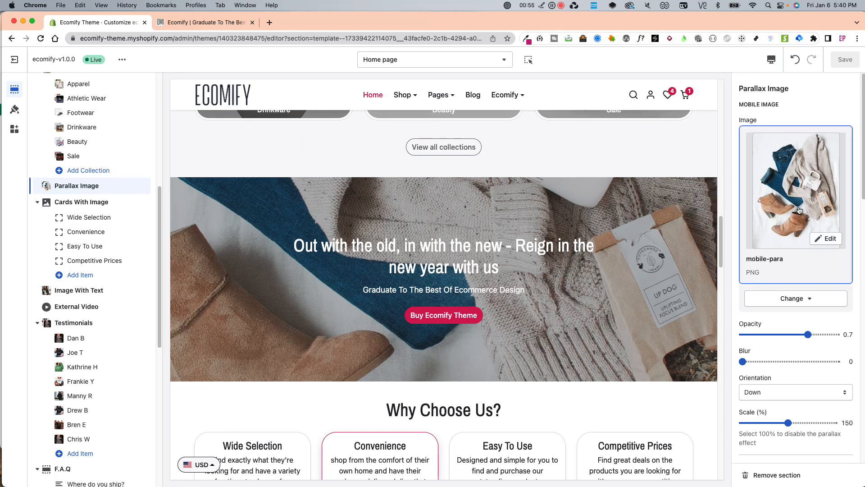
Step: Review the Parallax Image section's mobile and desktop image settings and compare the banner in the mobile and desktop previews
scroll(793, 381, down, 1)
scroll(792, 379, down, 10)
scroll(791, 356, up, 4)
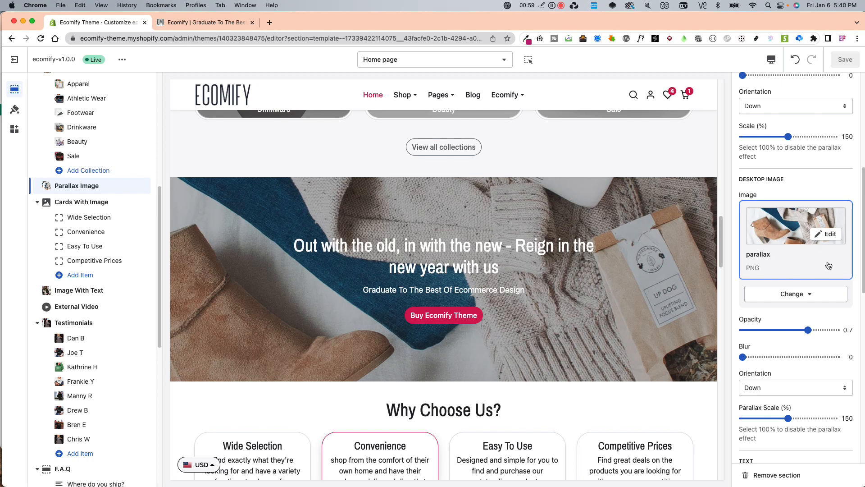
drag(861, 247, 853, 121)
click(772, 60)
click(786, 101)
mouse_move(527, 254)
mouse_down()
mouse_move(527, 228)
mouse_move(528, 238)
mouse_up()
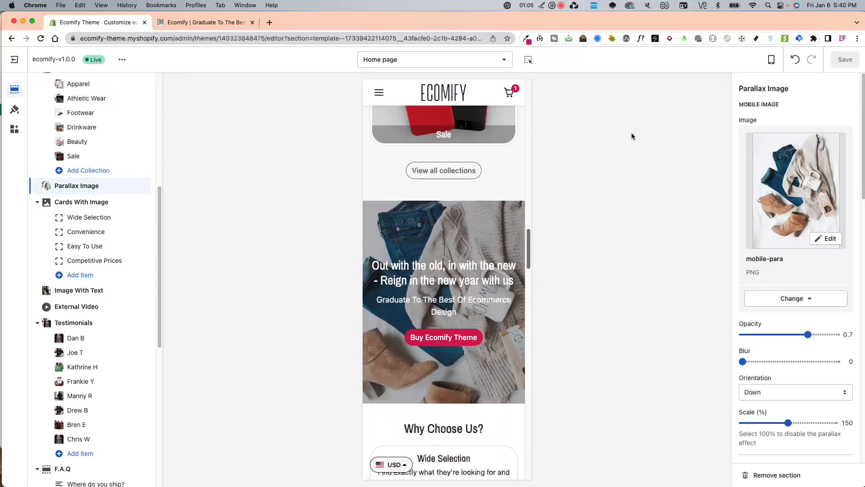
click(772, 60)
click(786, 83)
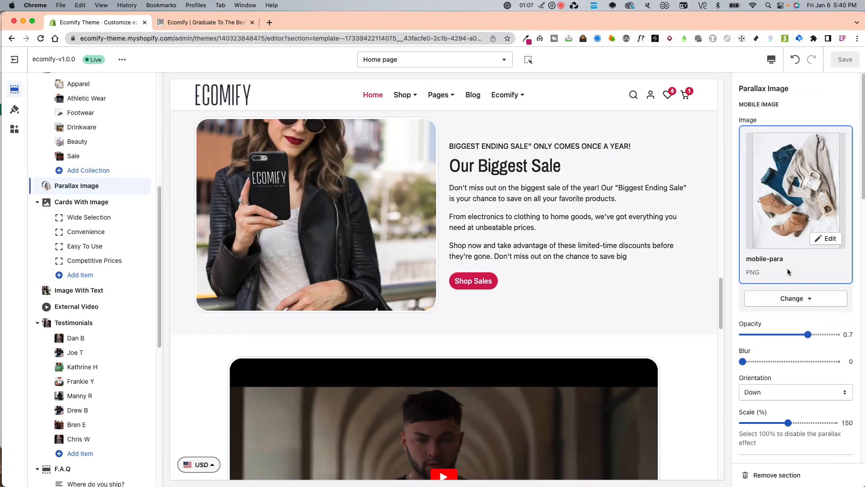
drag(722, 296, 722, 243)
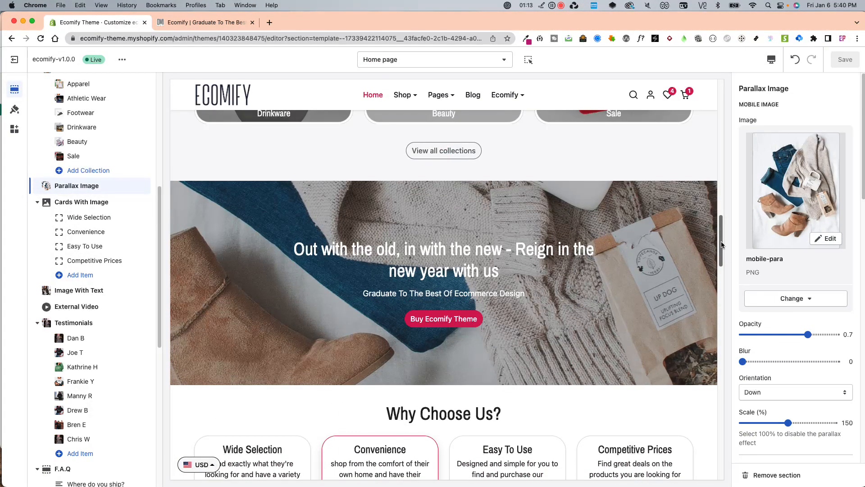
Step: Set the mobile parallax image's opacity to 0.3 and show the banner in the mobile preview
scroll(788, 365, down, 4)
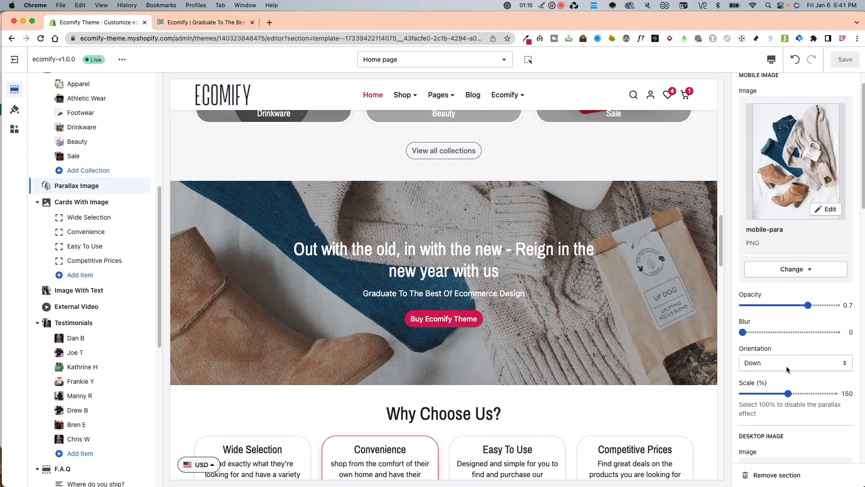
scroll(784, 385, down, 1)
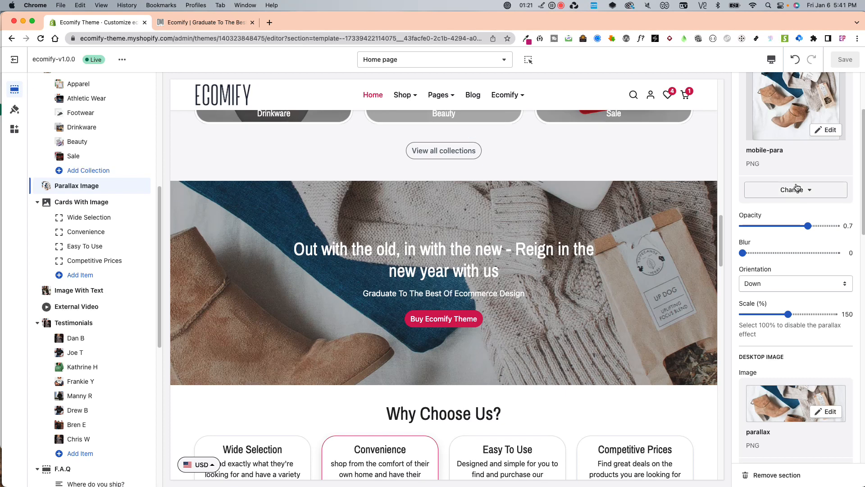
scroll(766, 235, up, 1)
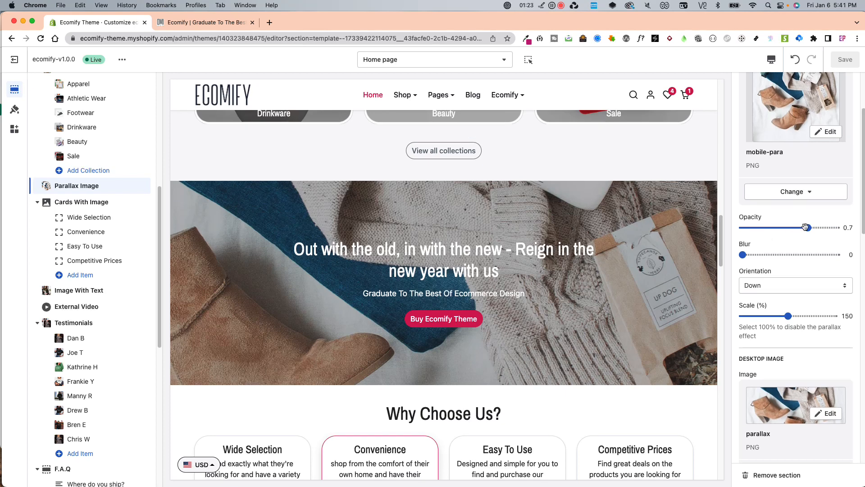
click(771, 228)
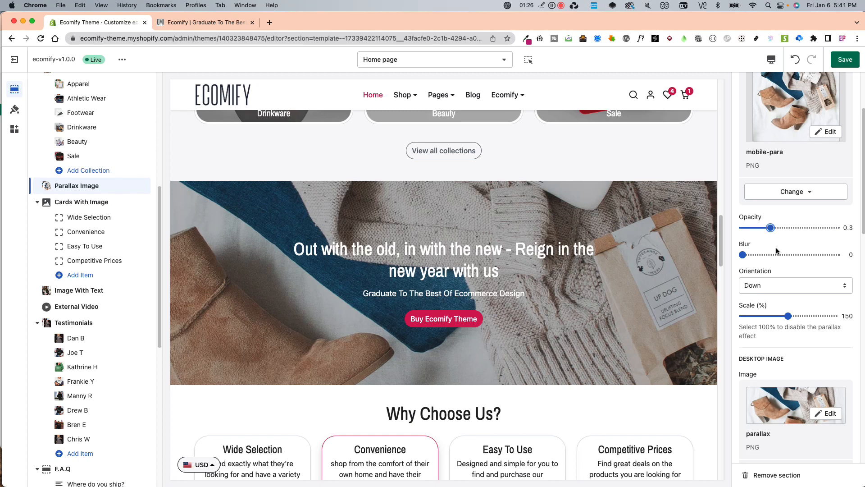
click(772, 65)
click(791, 86)
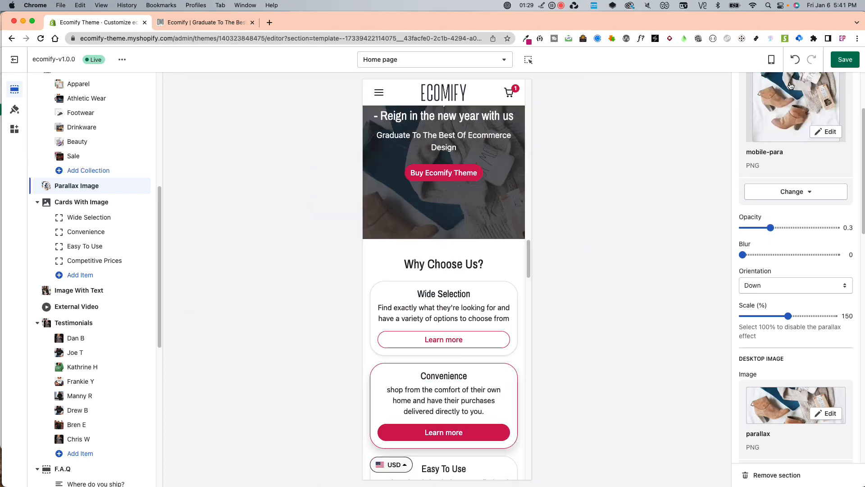
scroll(458, 287, up, 1)
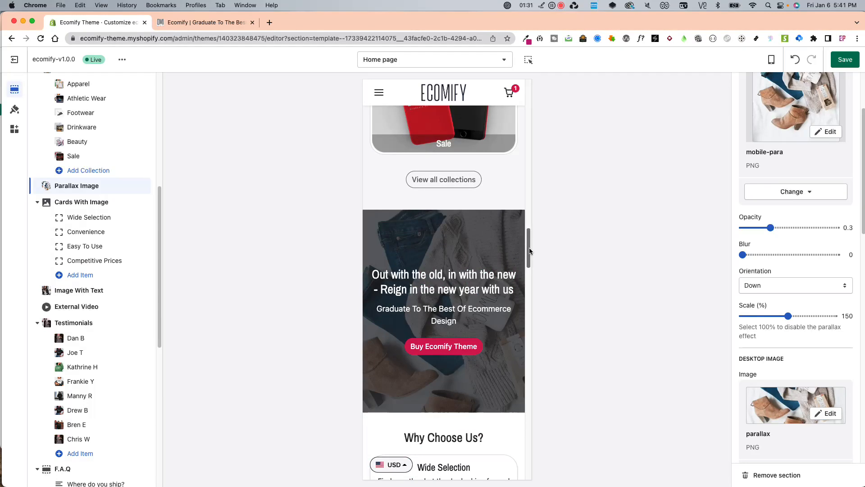
drag(529, 250, 529, 257)
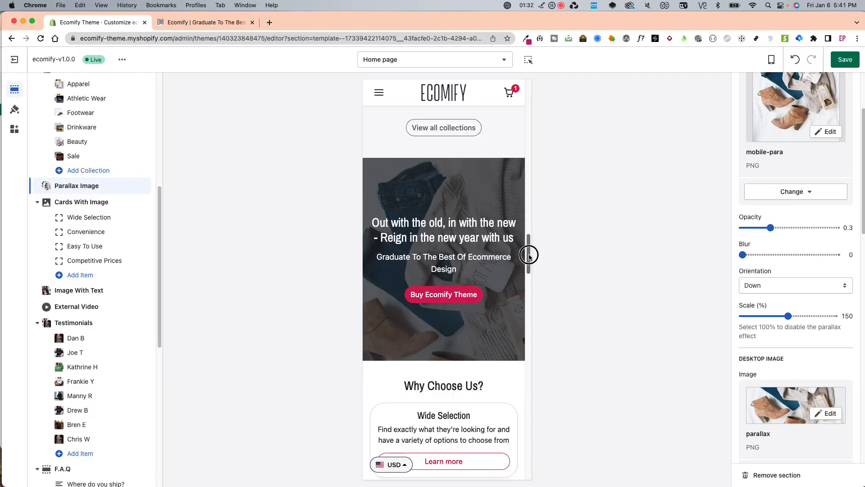
Step: Set the mobile parallax image's opacity to 0.9 and its blur to 2
click(799, 229)
click(826, 229)
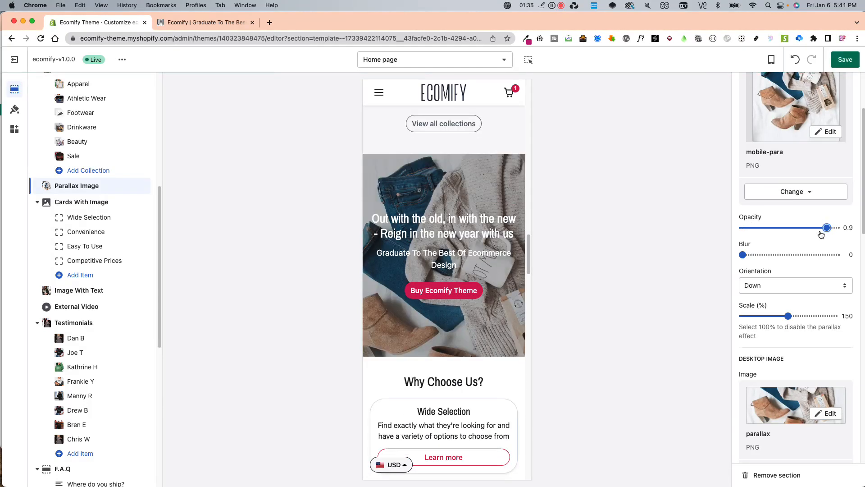
drag(781, 254, 761, 255)
Step: Try the orientations Left, Up left and Up for the mobile parallax image, then return it to Left
click(769, 285)
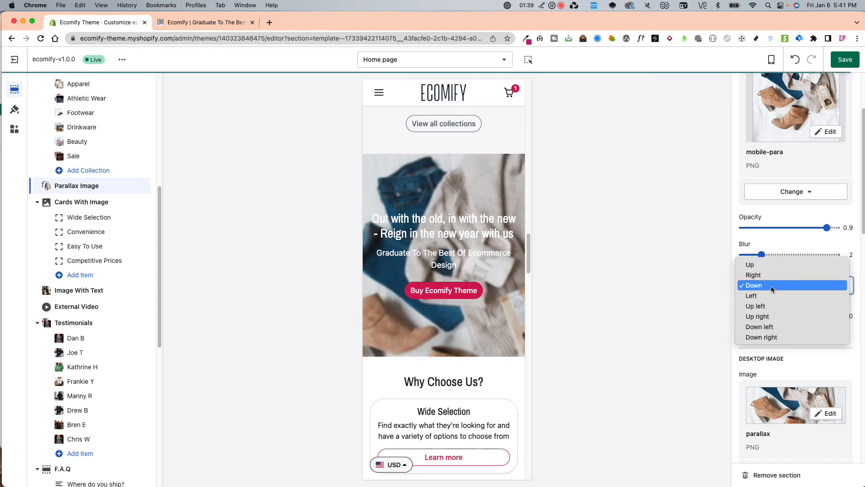
click(770, 287)
click(771, 289)
click(771, 295)
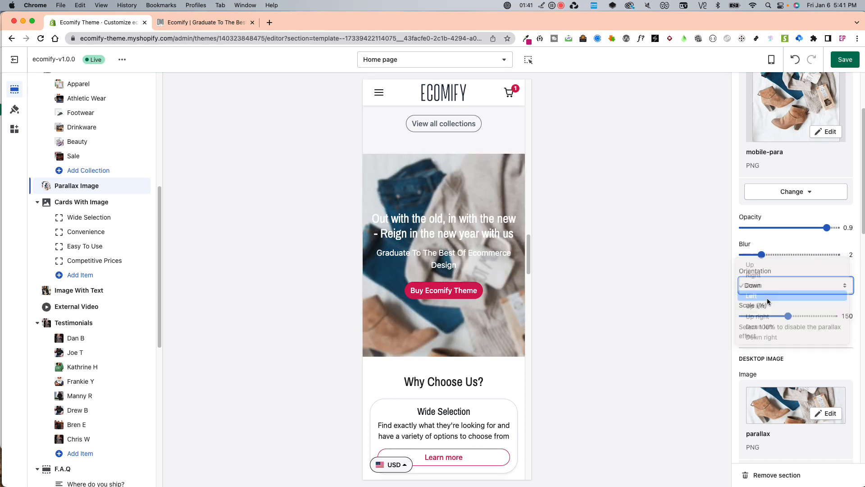
click(778, 287)
click(786, 295)
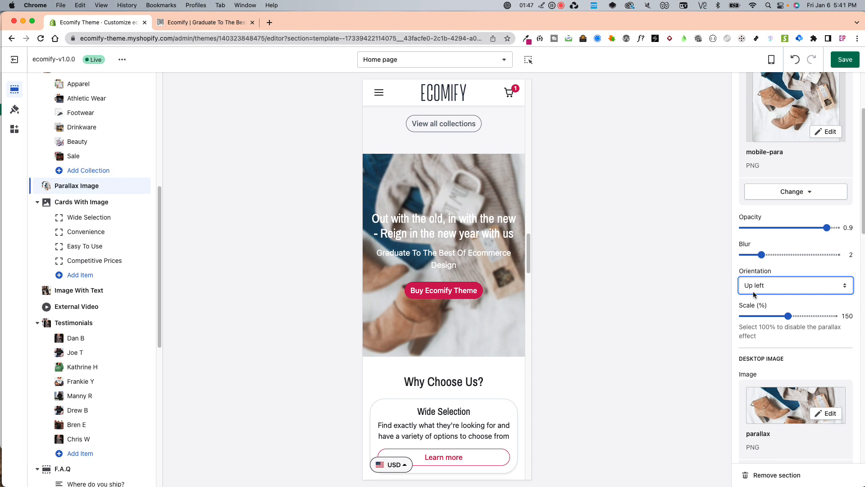
click(770, 287)
click(770, 244)
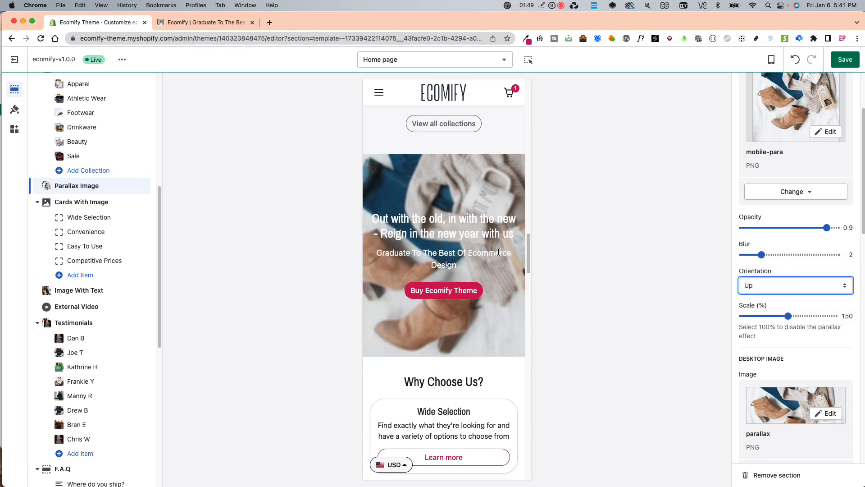
click(749, 285)
click(753, 315)
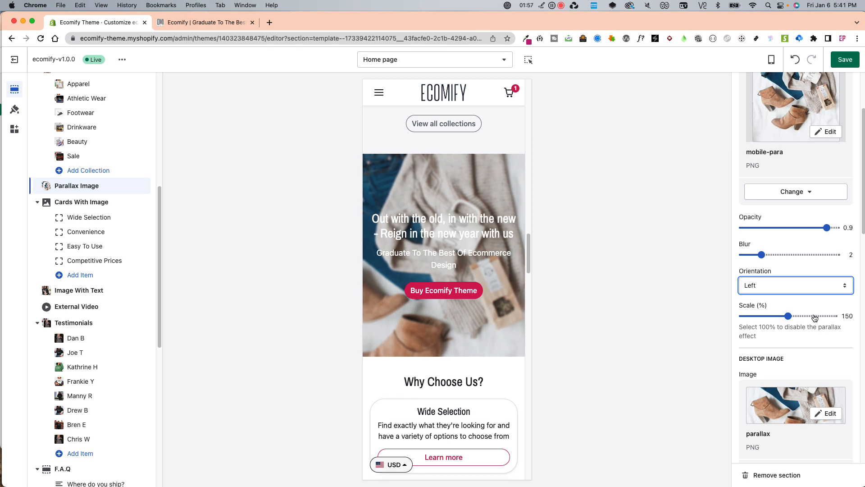
Step: Set the mobile parallax image's scale to 200% and check the scrolling effect in the preview
drag(786, 315, 842, 309)
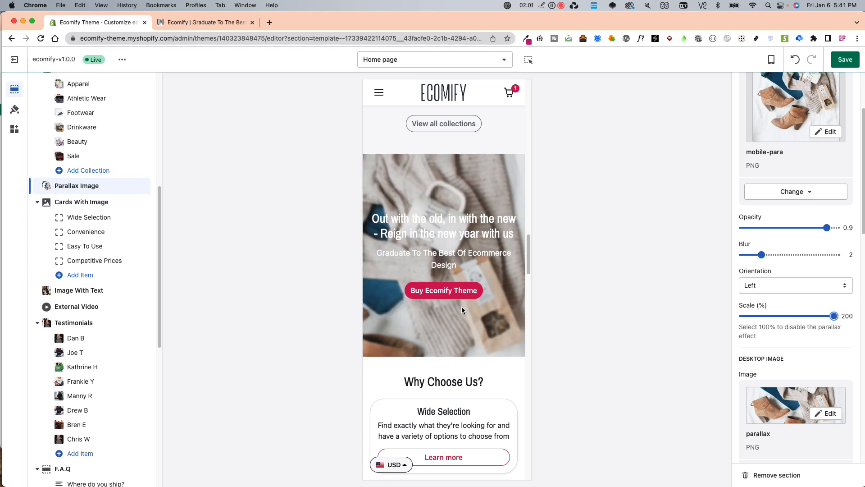
scroll(472, 317, down, 1)
scroll(473, 316, up, 1)
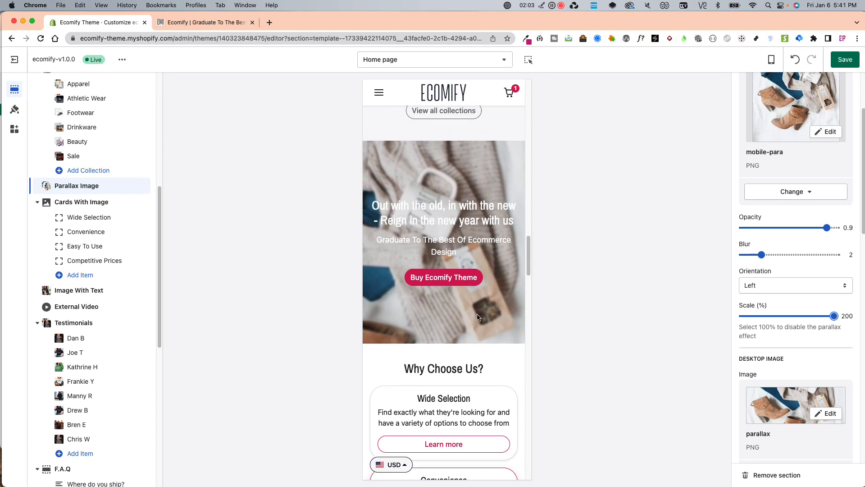
scroll(477, 313, down, 1)
scroll(478, 317, down, 1)
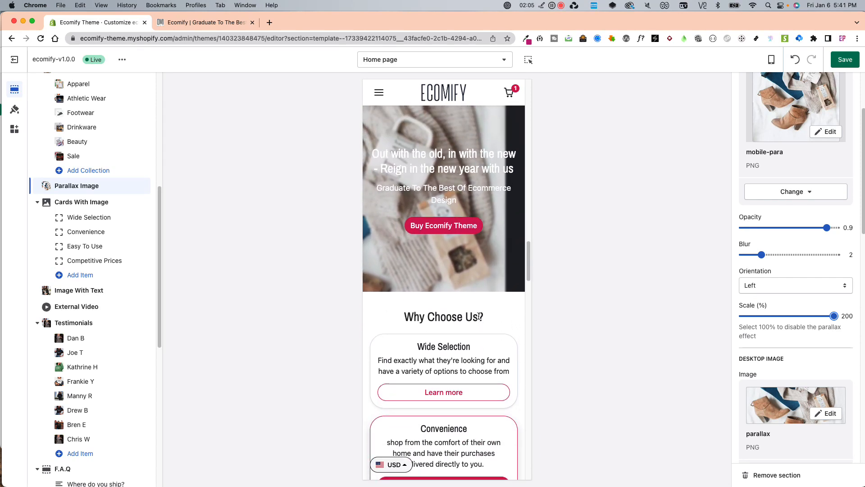
scroll(477, 316, up, 3)
scroll(478, 315, down, 2)
Step: Lower the mobile parallax image's scale to well under 150% and check the scrolling effect
click(766, 315)
scroll(475, 297, down, 5)
scroll(483, 309, up, 4)
scroll(484, 304, up, 1)
Step: Set the mobile parallax image's opacity to 0.5 and its orientation to Up left
click(787, 227)
click(766, 285)
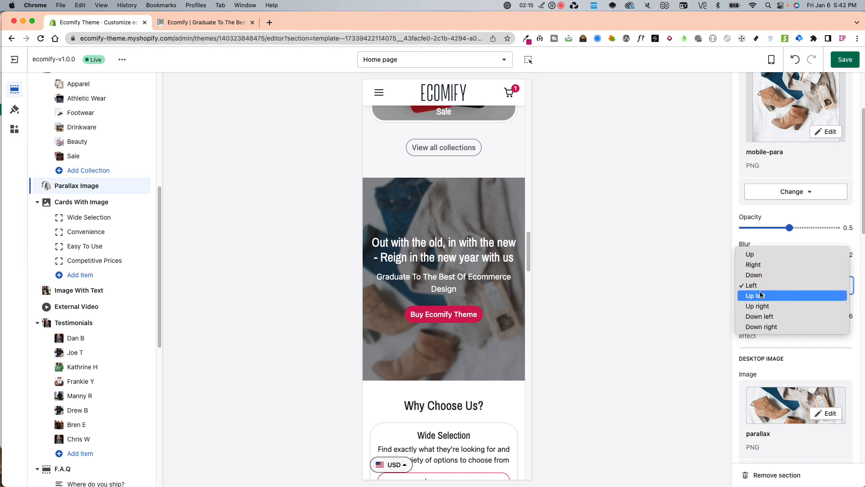
click(766, 296)
Step: Reduce the mobile parallax image's scale further, close to the minimum, and check the banner's movement in the preview
drag(766, 316, 753, 316)
scroll(451, 321, up, 3)
scroll(456, 325, down, 5)
scroll(469, 338, up, 3)
scroll(472, 343, up, 3)
scroll(495, 324, down, 3)
Step: Bring up the desktop image settings and view the parallax banner in the desktop preview
scroll(787, 358, down, 6)
scroll(786, 358, down, 1)
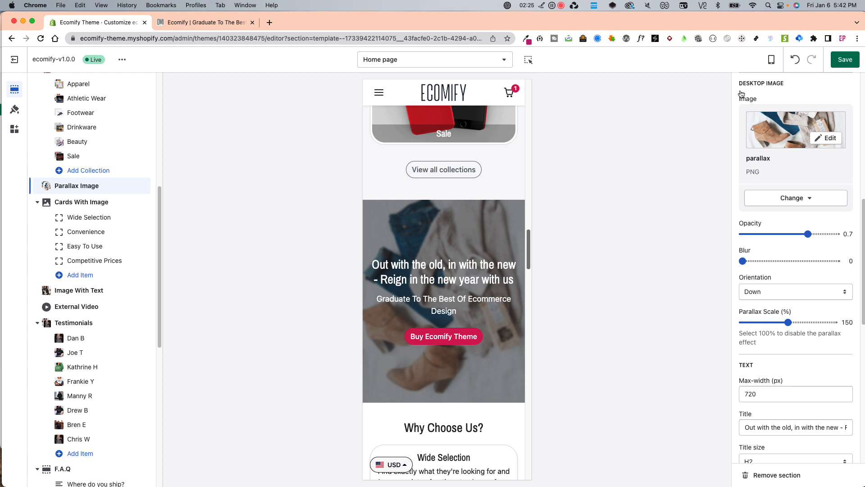
click(771, 60)
click(797, 101)
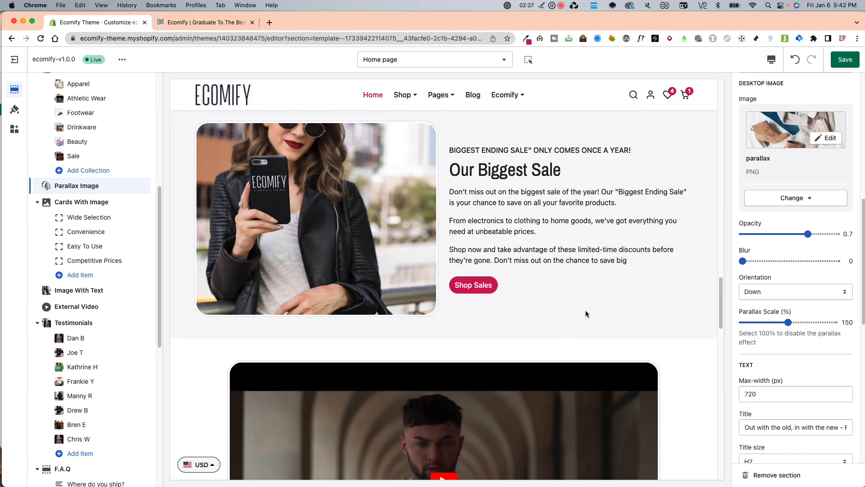
drag(722, 269, 722, 237)
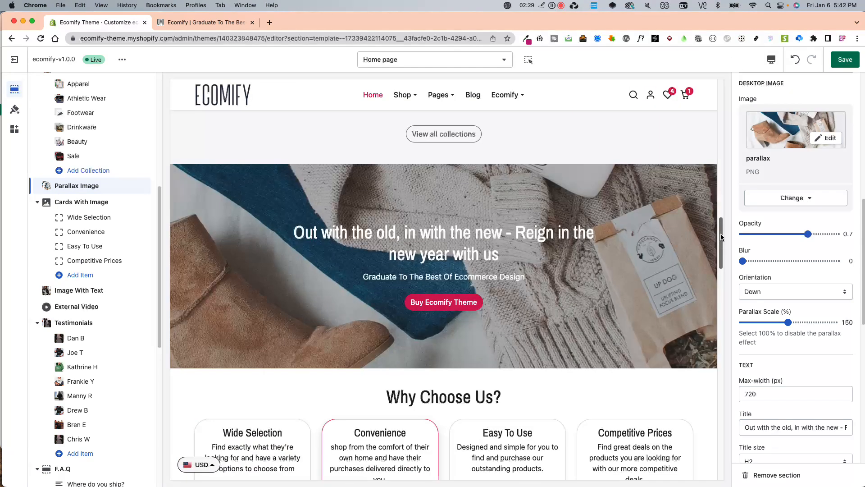
Step: Set the maximum width of the parallax banner's text to 550 px and inspect how the title wraps
scroll(764, 344, down, 5)
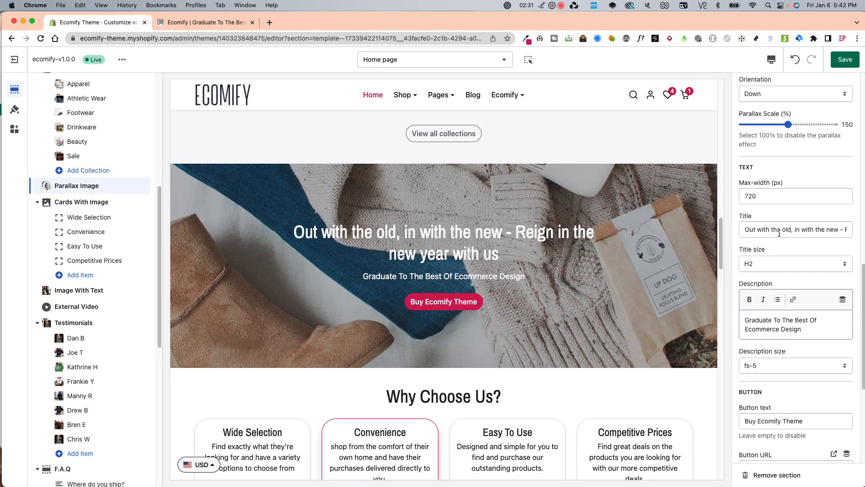
double_click(769, 196)
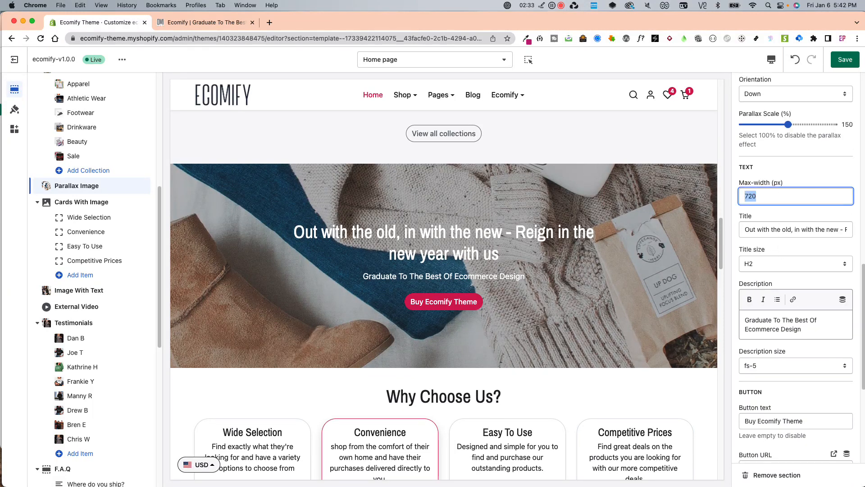
text(960)
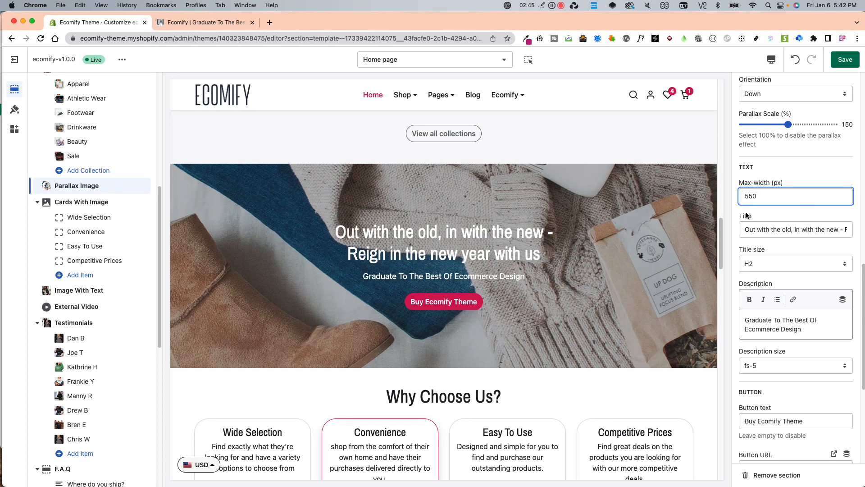
drag(548, 256, 383, 232)
click(587, 252)
Step: Try the H1 size on the parallax banner's title and set the title size to H6
click(781, 264)
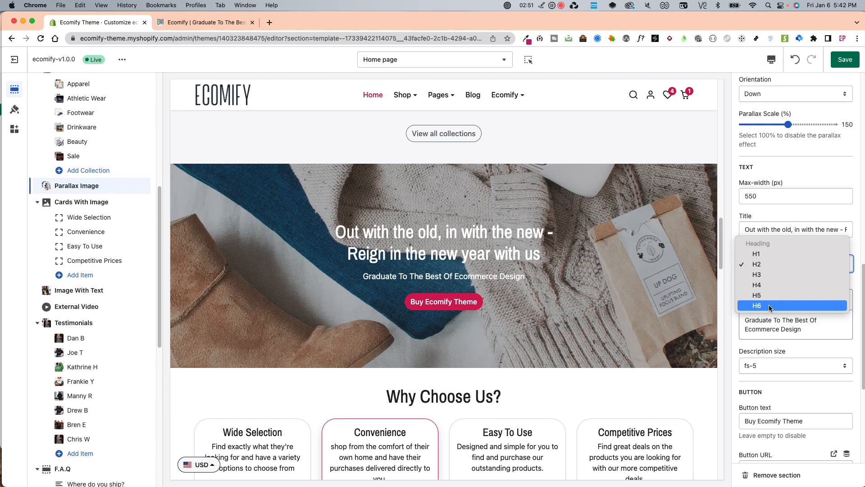
click(771, 254)
click(761, 260)
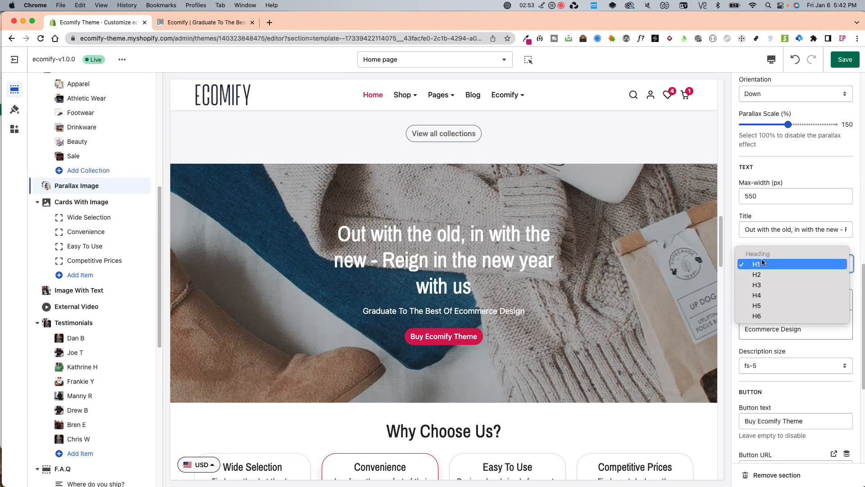
click(762, 316)
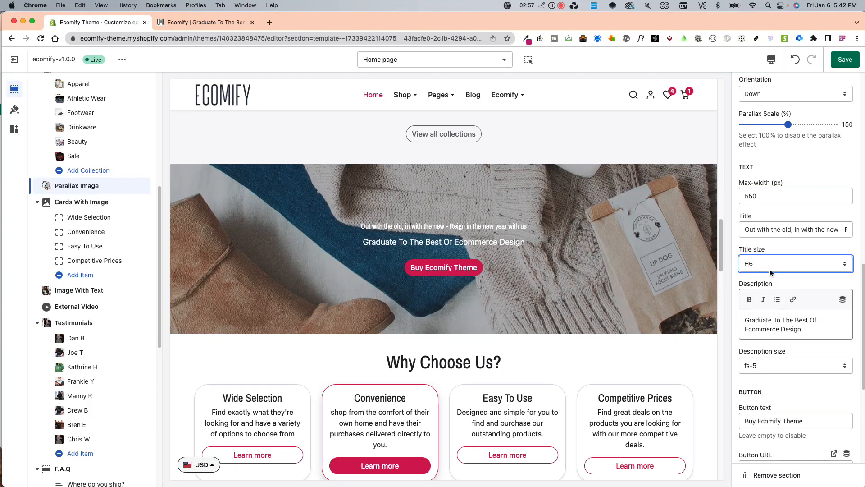
Step: Review the available description sizes for the banner and keep fs-5 selected
scroll(758, 325, down, 1)
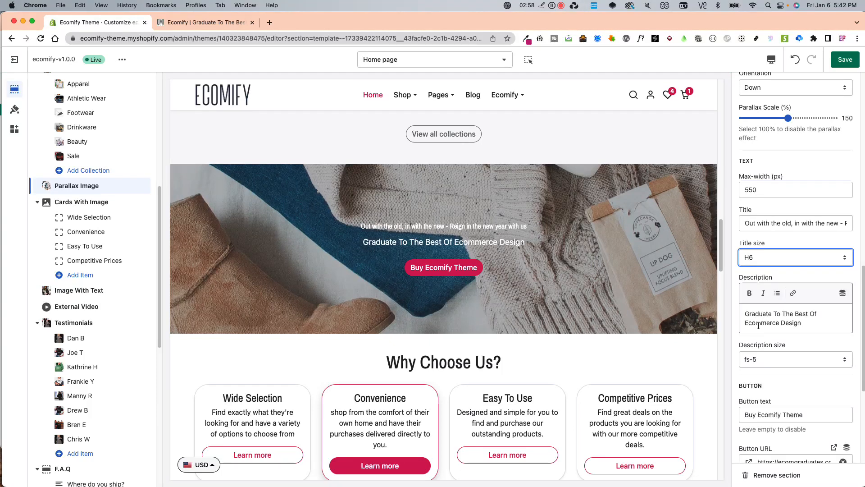
click(766, 360)
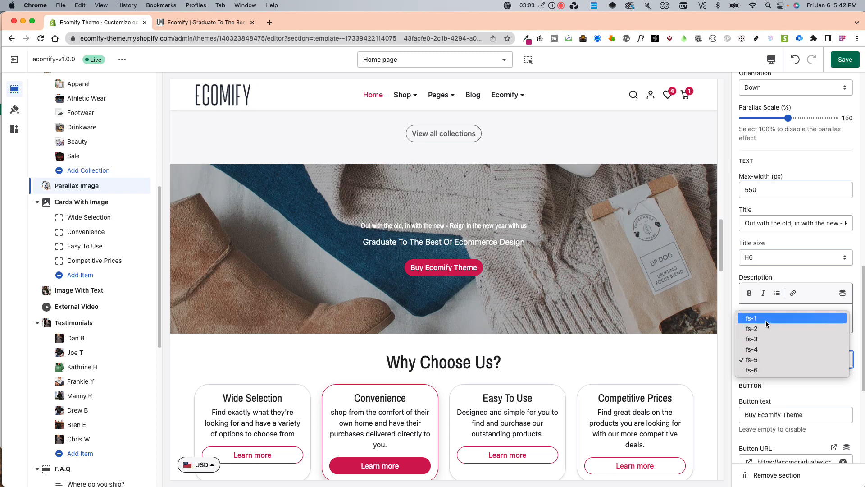
click(766, 359)
Step: Set the color of the parallax banner's button to Primary Outline
scroll(804, 365, down, 5)
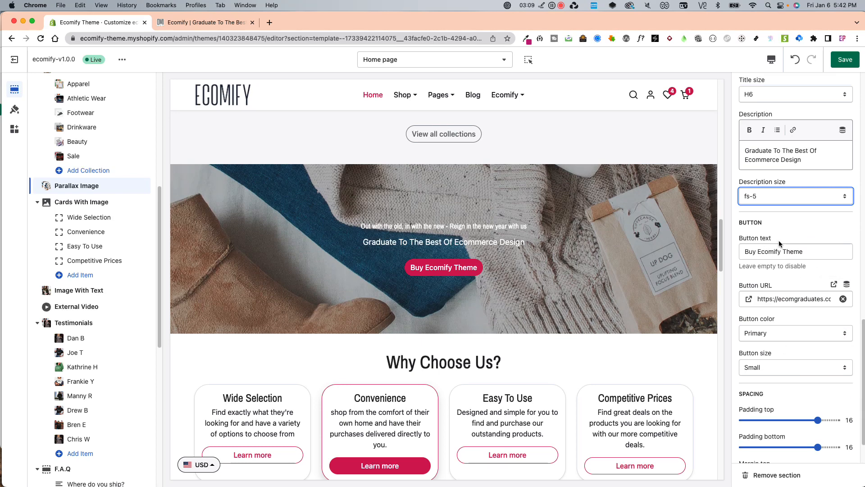
drag(812, 252, 737, 247)
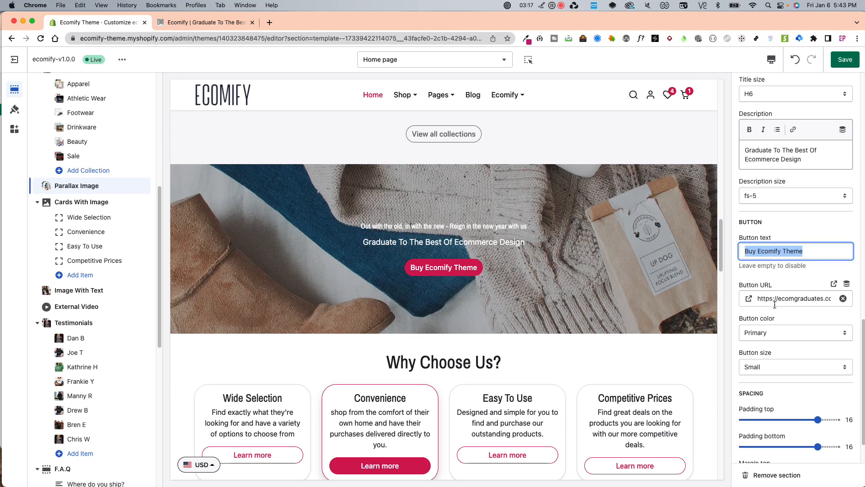
click(768, 328)
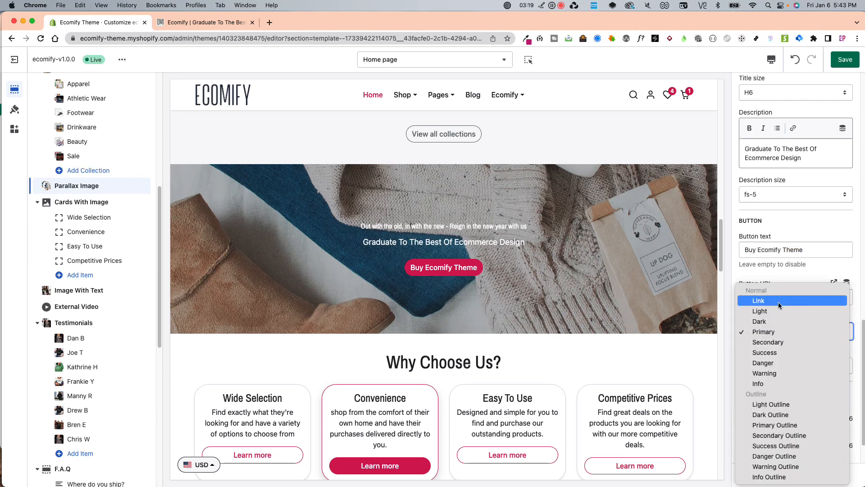
click(781, 425)
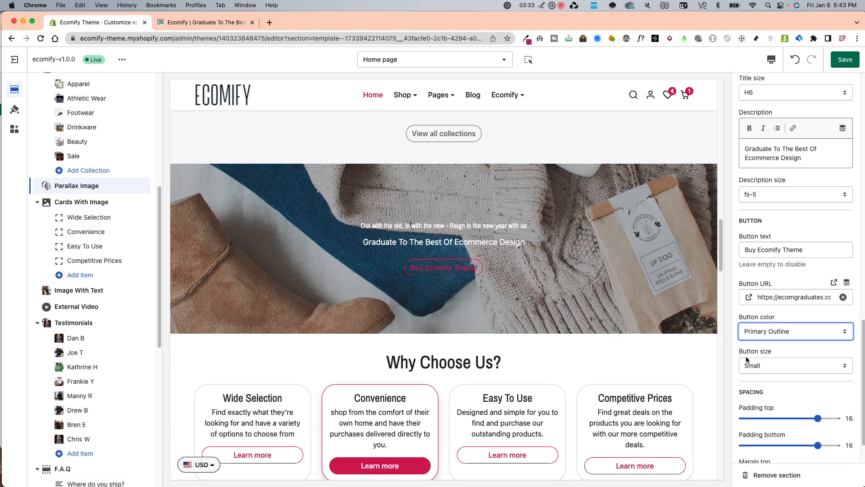
Step: Try the Normal size on the banner's button and set the button size to Large
scroll(784, 376, down, 2)
click(758, 315)
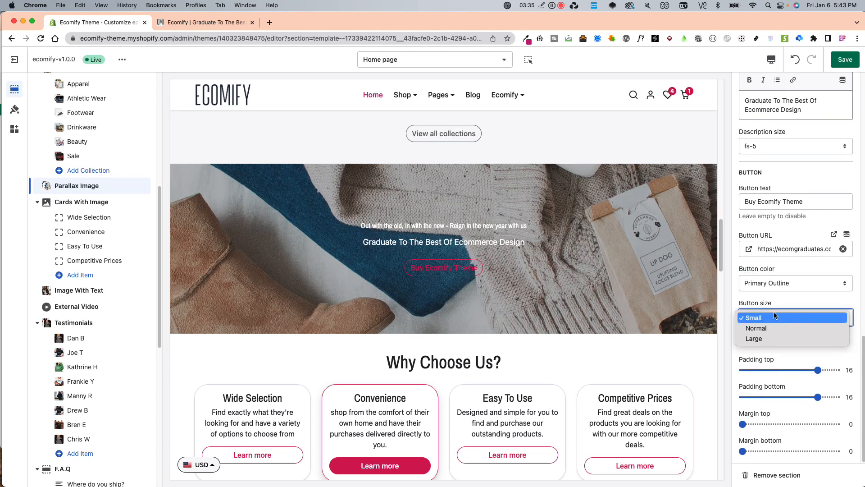
click(761, 327)
click(767, 320)
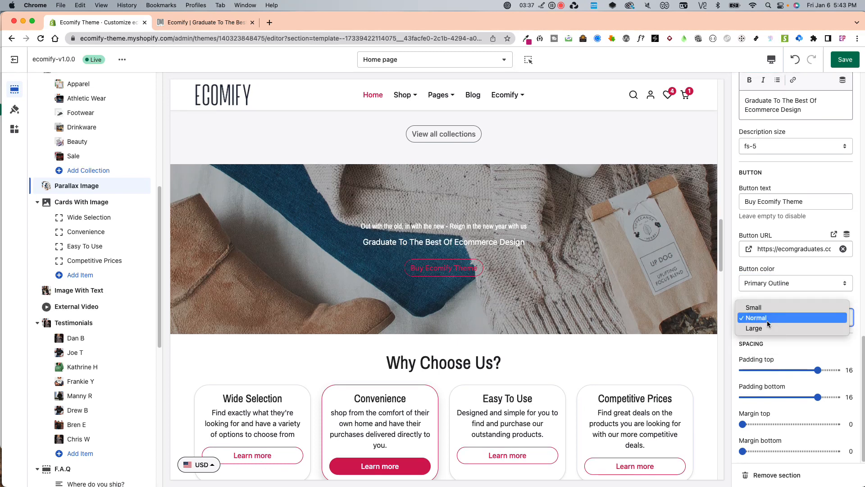
click(764, 327)
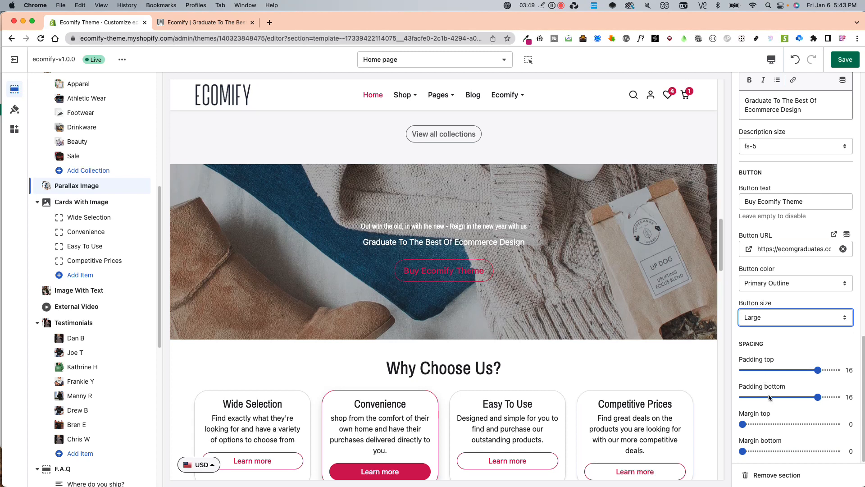
Step: Try a top and bottom margin of 10 around the parallax section and reset both margins to 0
click(789, 424)
click(790, 451)
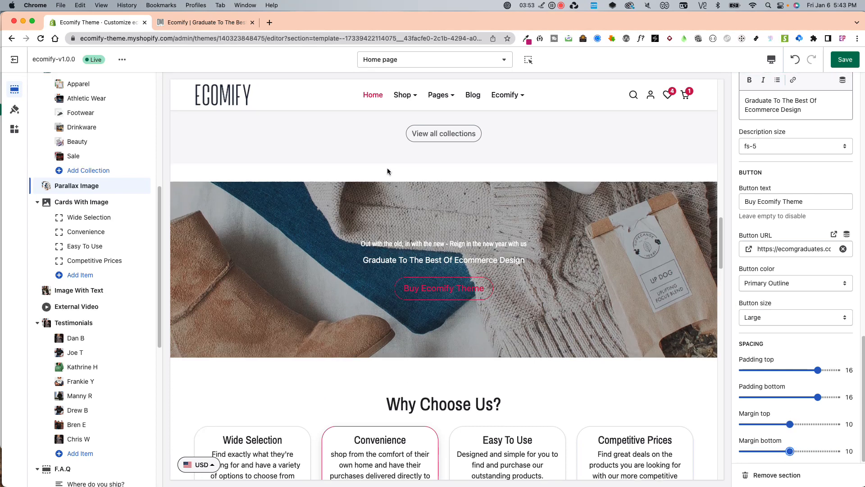
drag(789, 451, 739, 451)
drag(790, 424, 735, 424)
Step: Try the parallax section with top and bottom padding at 0, and set both paddings to 12
drag(818, 370, 741, 370)
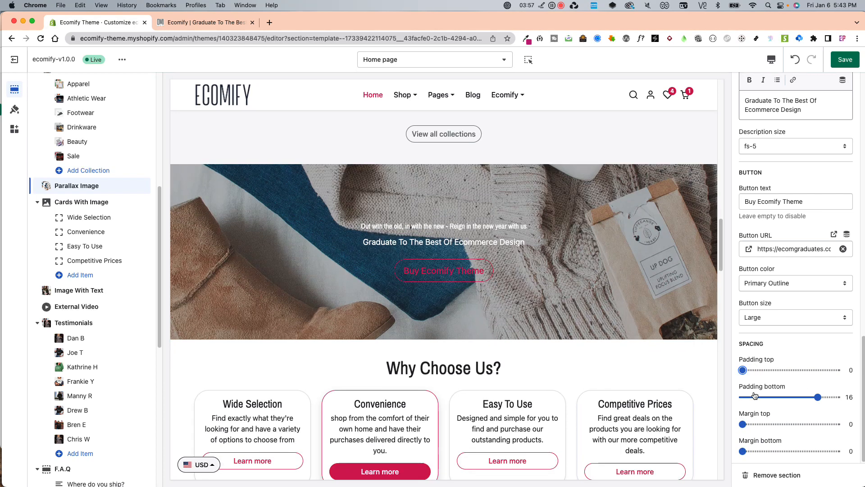
drag(817, 397, 741, 397)
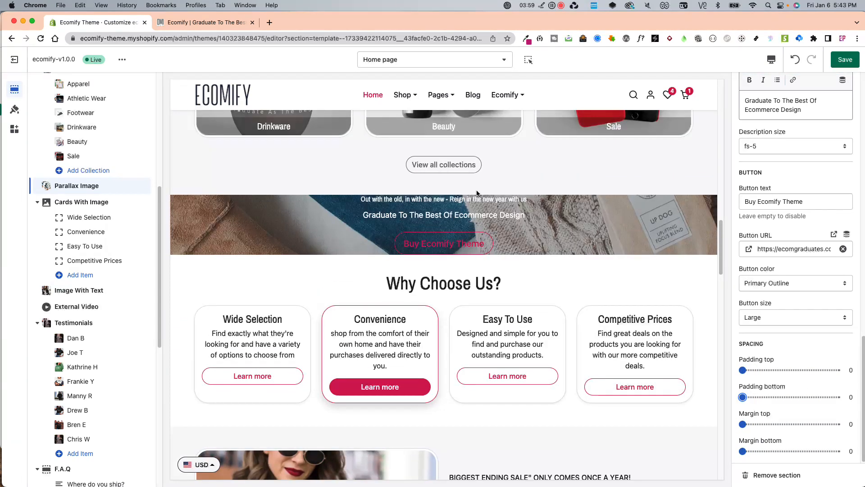
drag(778, 370, 800, 369)
click(799, 396)
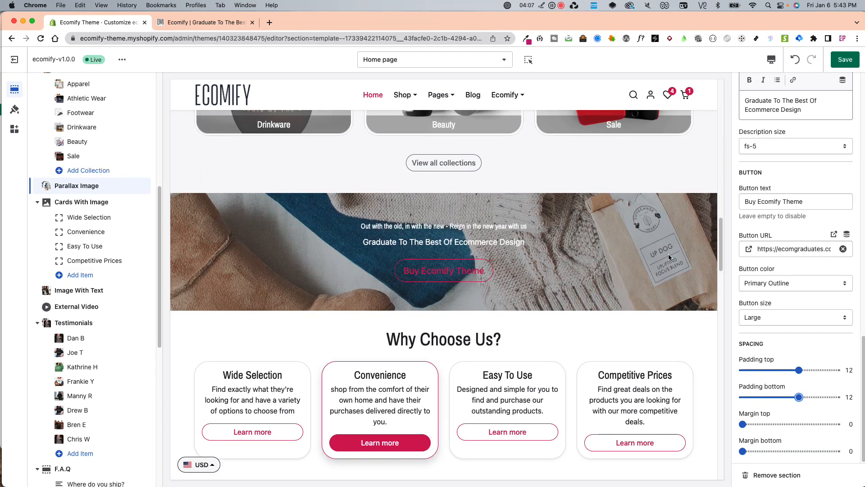
scroll(650, 282, up, 1)
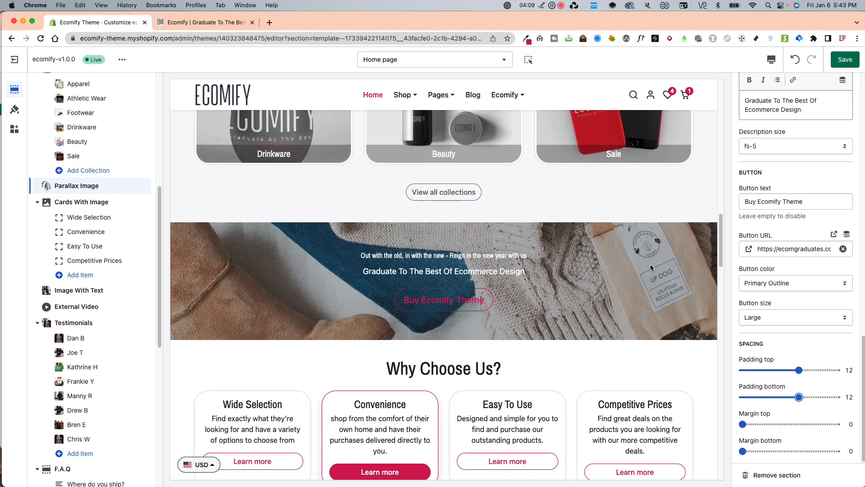